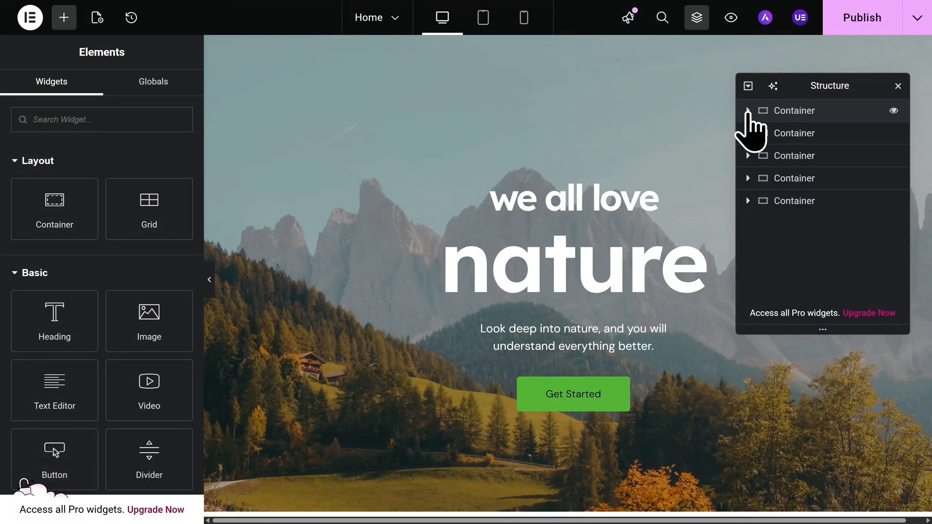
# Step: Expand the first container and its nested container in the page structure and select the "we all love" heading
pyautogui.click(747, 110)
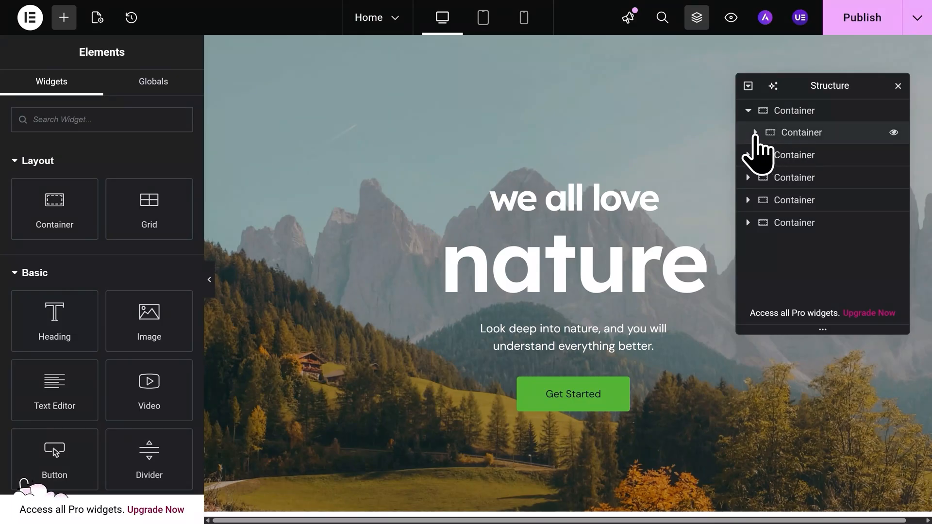
pyautogui.click(755, 133)
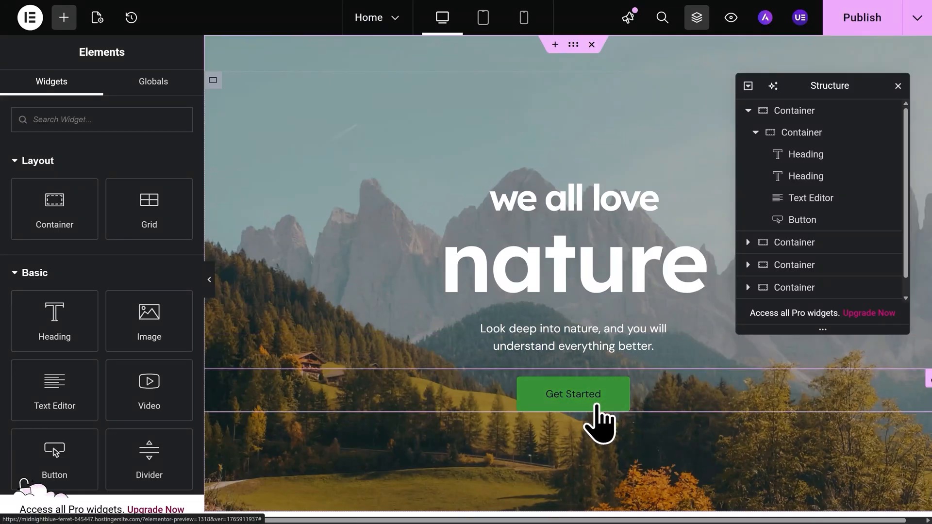
pyautogui.click(839, 156)
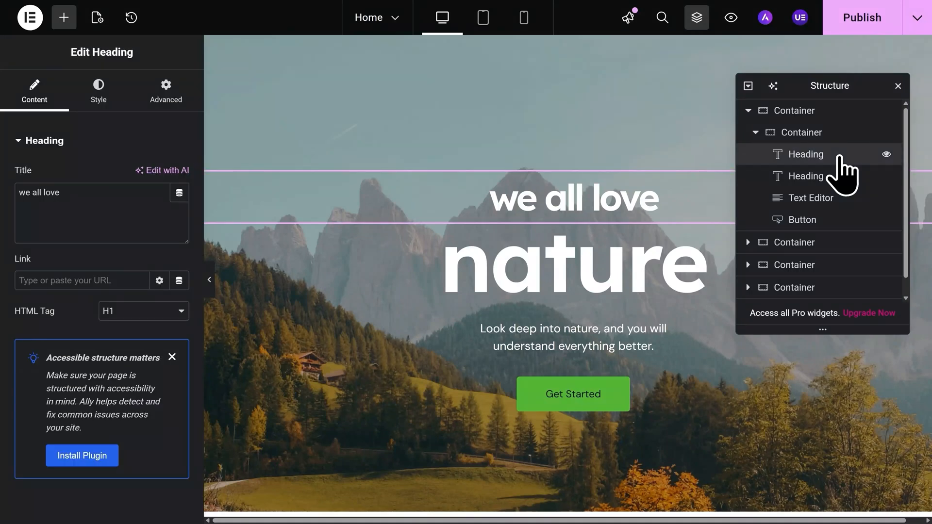
# Step: Hide the "we all love" heading and show it again
pyautogui.click(886, 156)
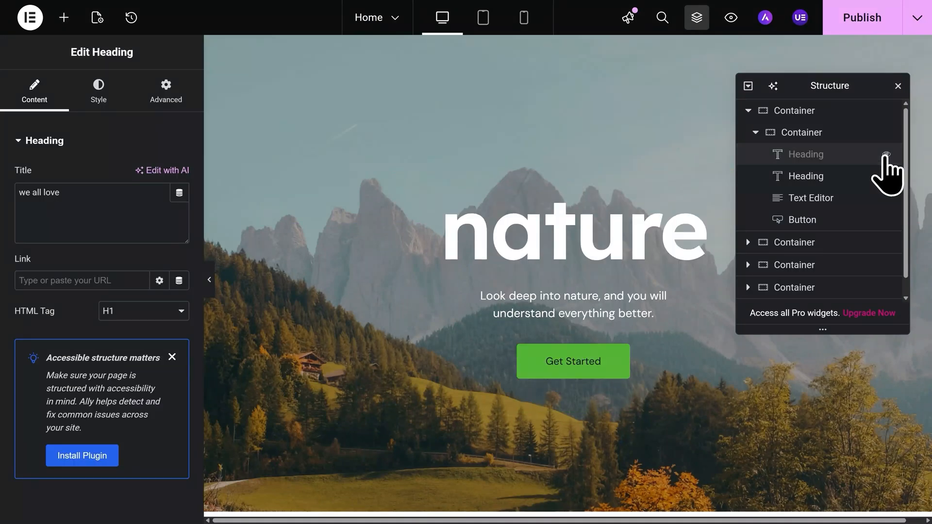
pyautogui.click(886, 155)
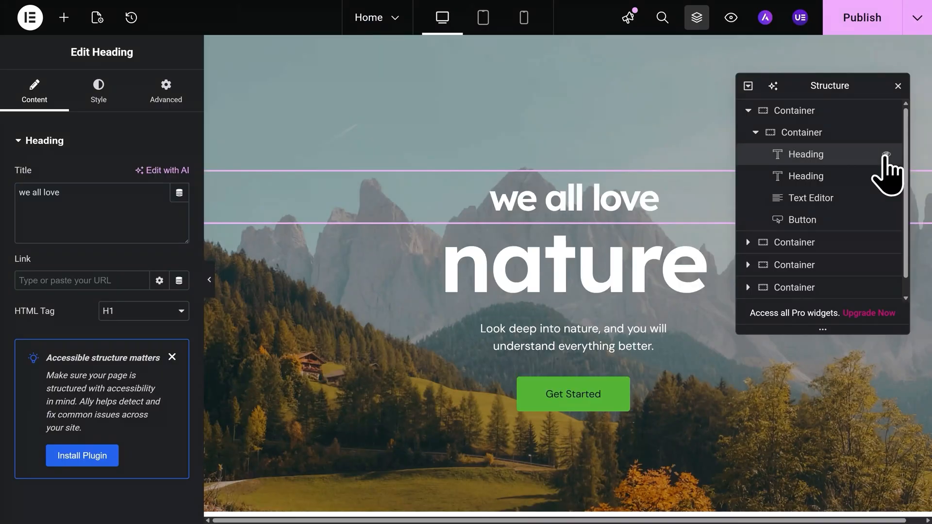
# Step: Open the "we all love" heading for editing and try moving it below the second heading in the structure
pyautogui.rightClick(844, 154)
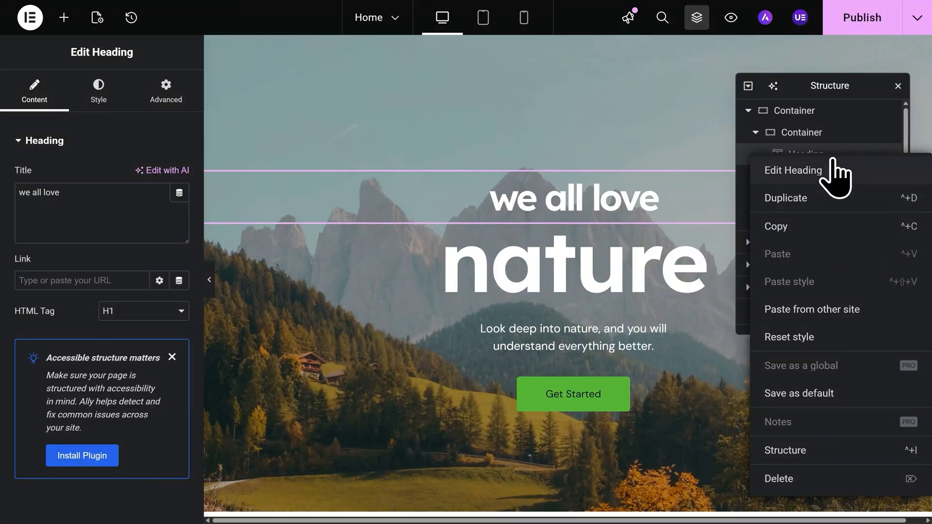
pyautogui.click(834, 171)
pyautogui.moveTo(831, 155); pyautogui.dragTo(831, 181)
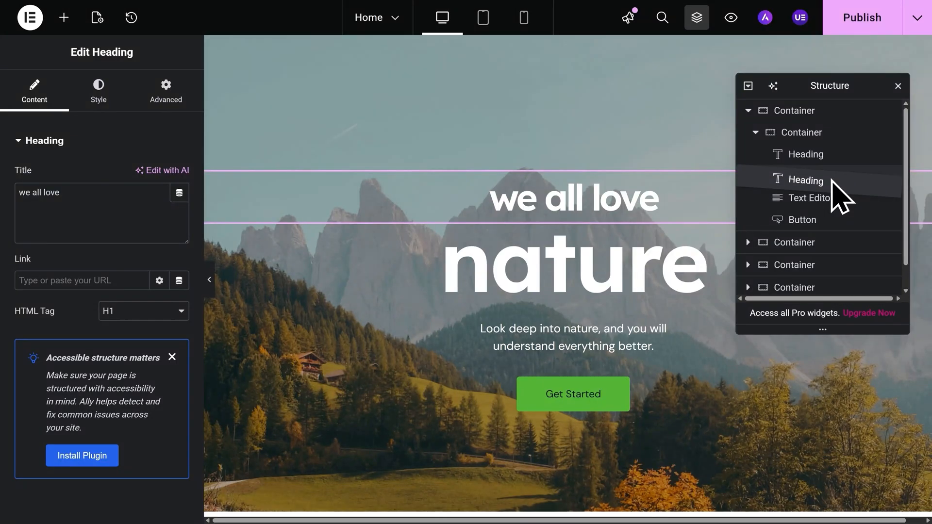
pyautogui.moveTo(831, 180); pyautogui.dragTo(825, 160)
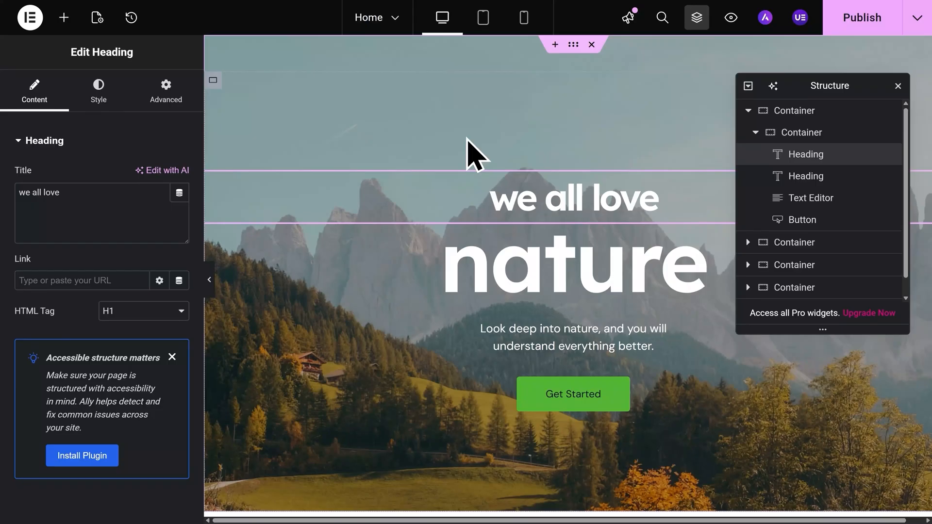
# Step: Replace the text of the "we all love" heading with "Welcome to my website!"
pyautogui.tripleClick(565, 199)
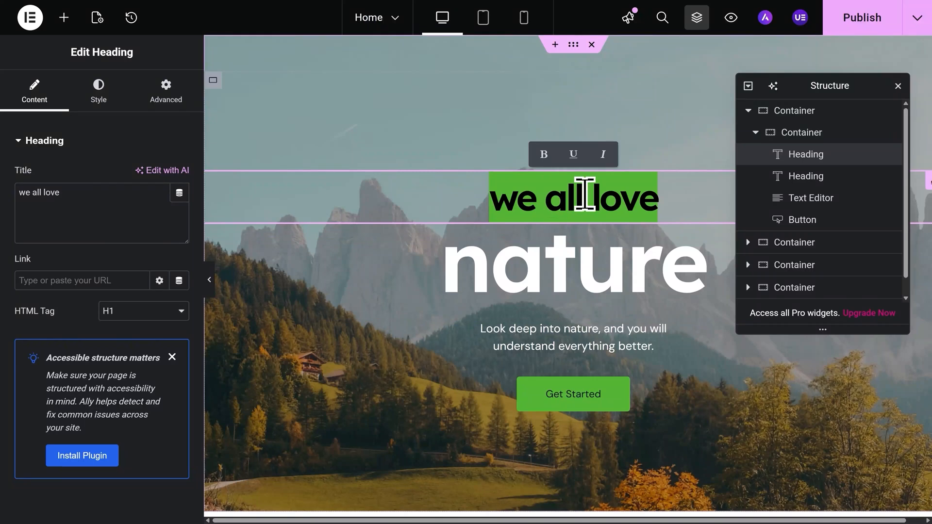
pyautogui.write('Welcome to m')
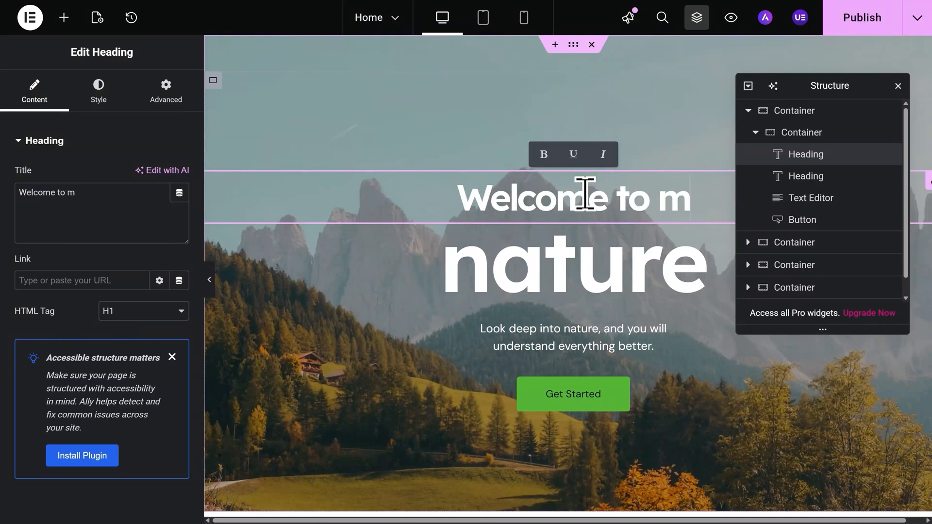
pyautogui.write('y website!')
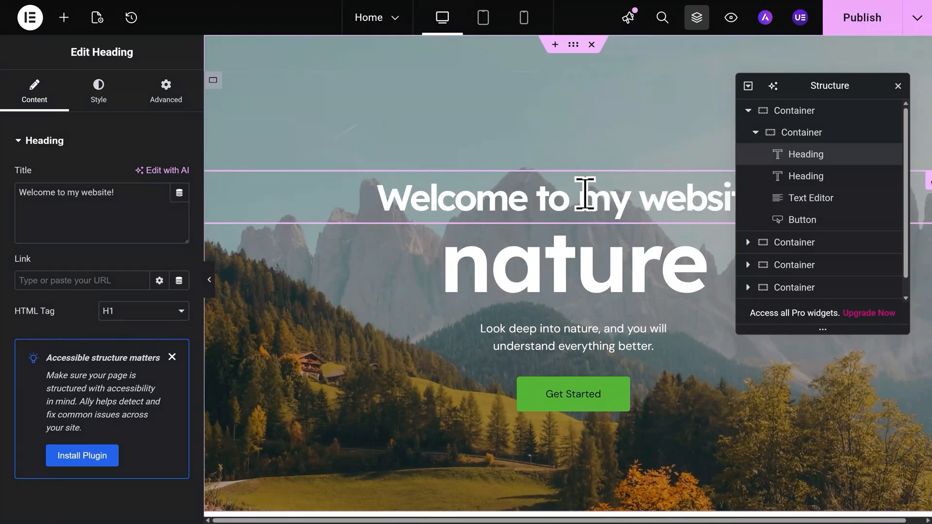
# Step: Delete the "nature" heading and the descriptive text below it from the hero section
pyautogui.rightClick(563, 272)
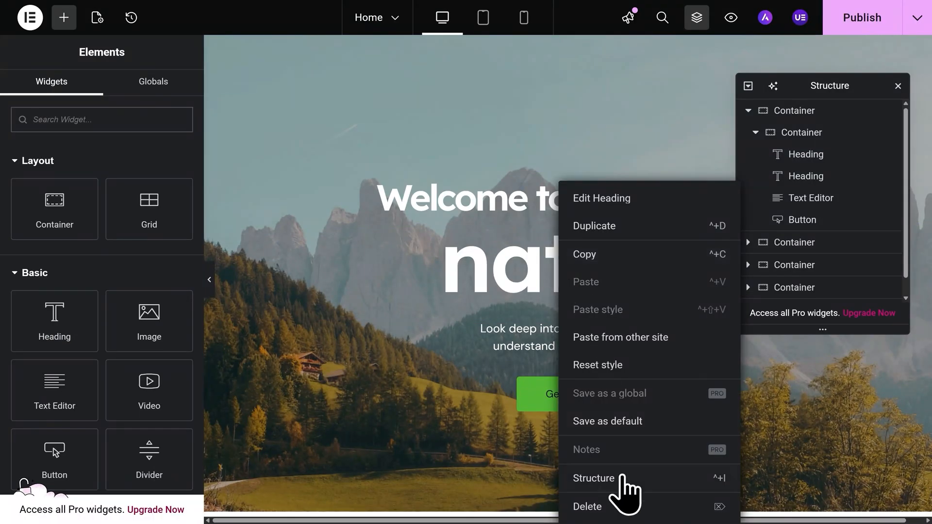
pyautogui.click(630, 500)
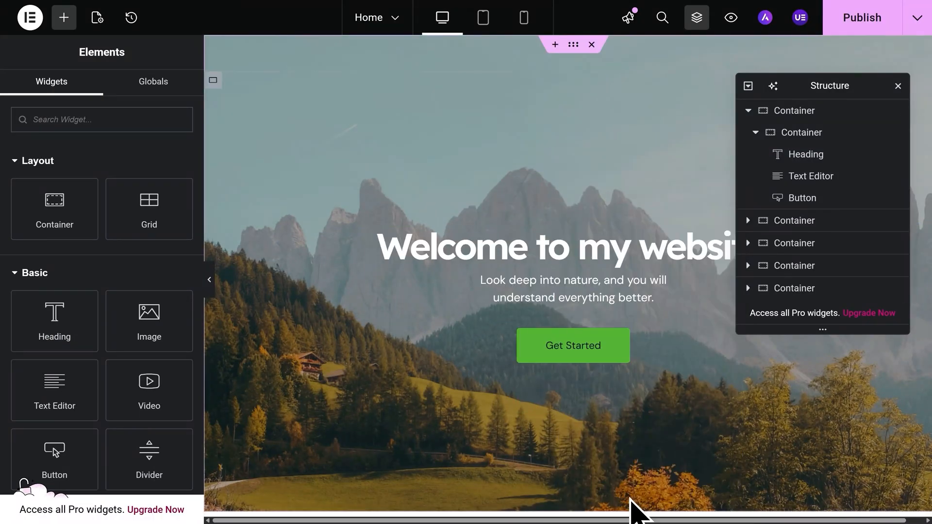
pyautogui.rightClick(604, 303)
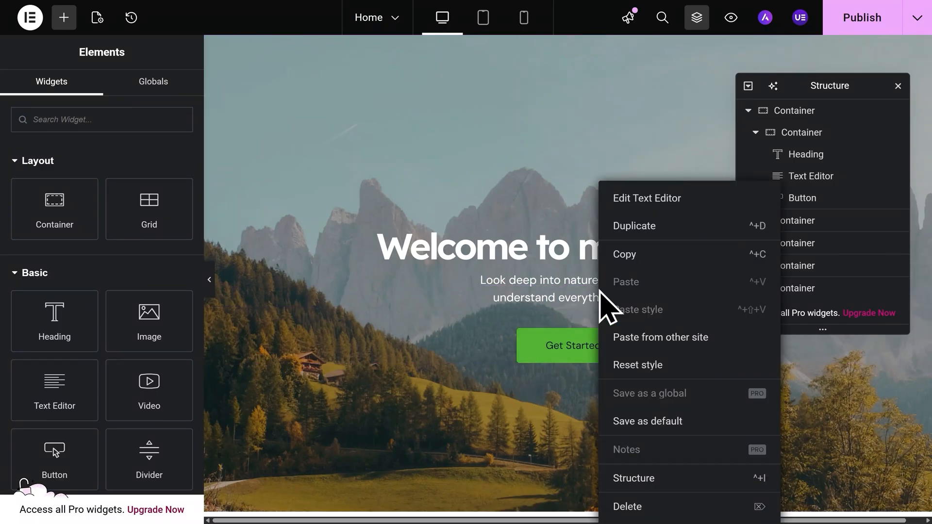
pyautogui.click(667, 500)
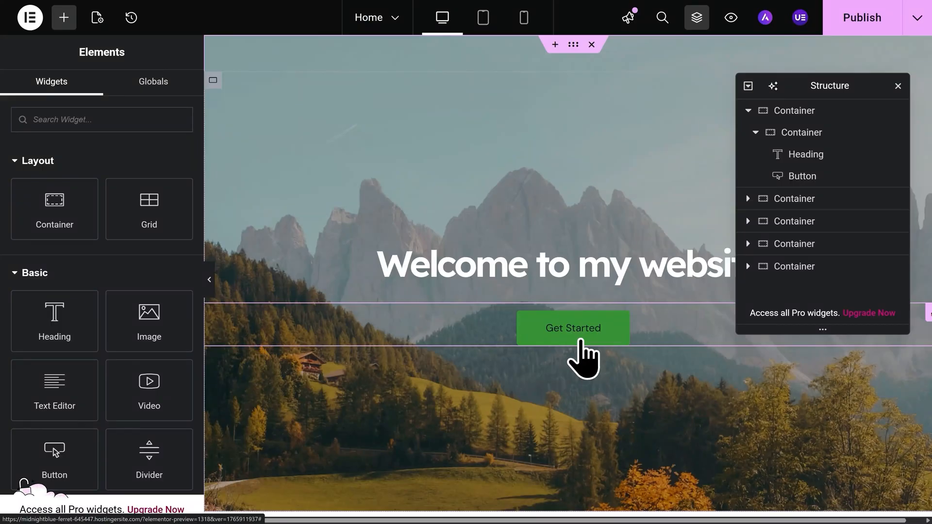
# Step: Keep the hero button's type as Default and change its text to "Contact me!"
pyautogui.click(580, 342)
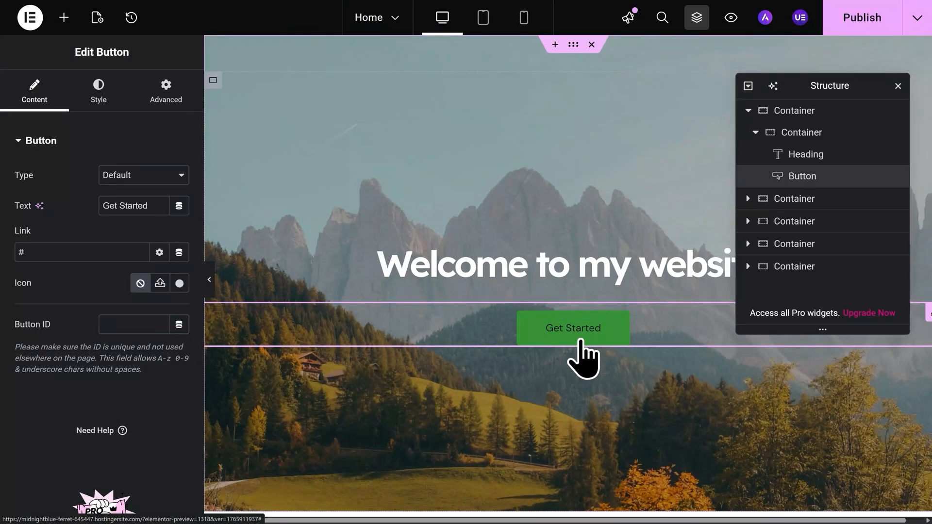
pyautogui.click(182, 176)
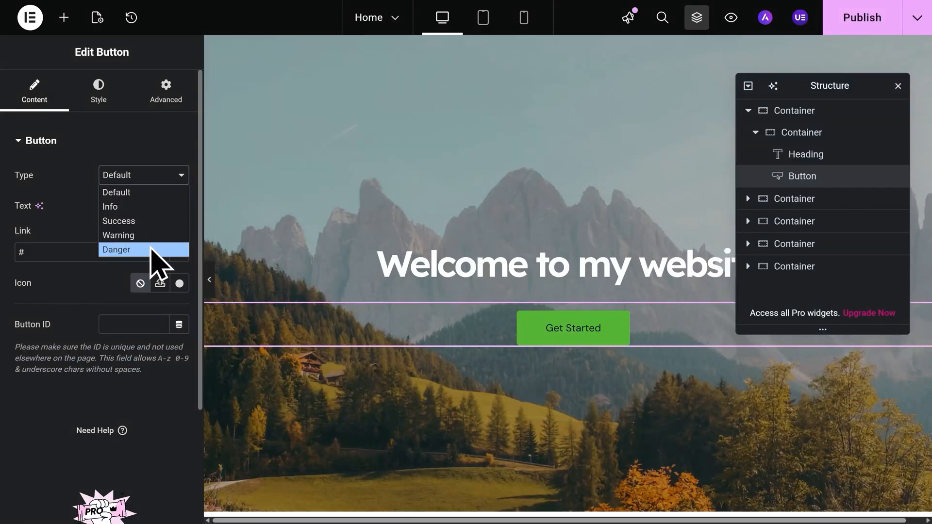
pyautogui.click(142, 194)
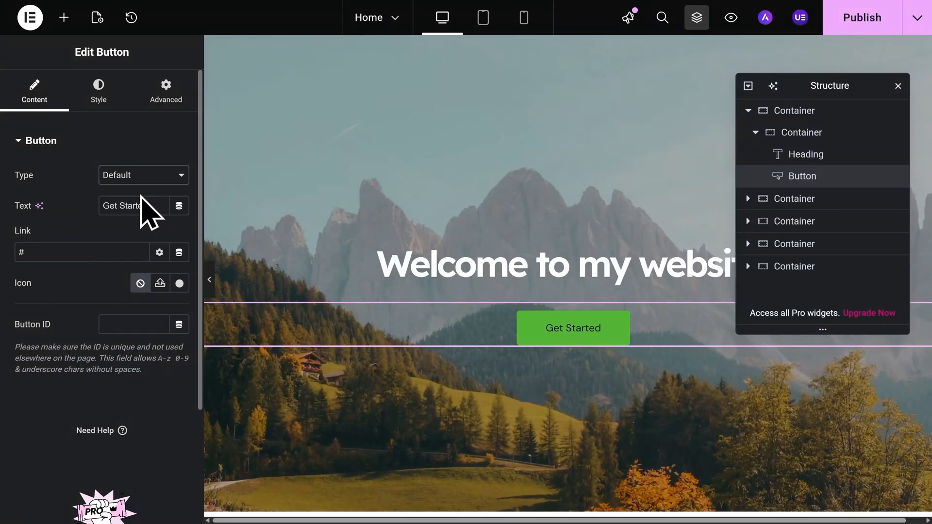
pyautogui.click(154, 207)
pyautogui.moveTo(155, 208); pyautogui.dragTo(100, 206)
pyautogui.write('Contact me!')
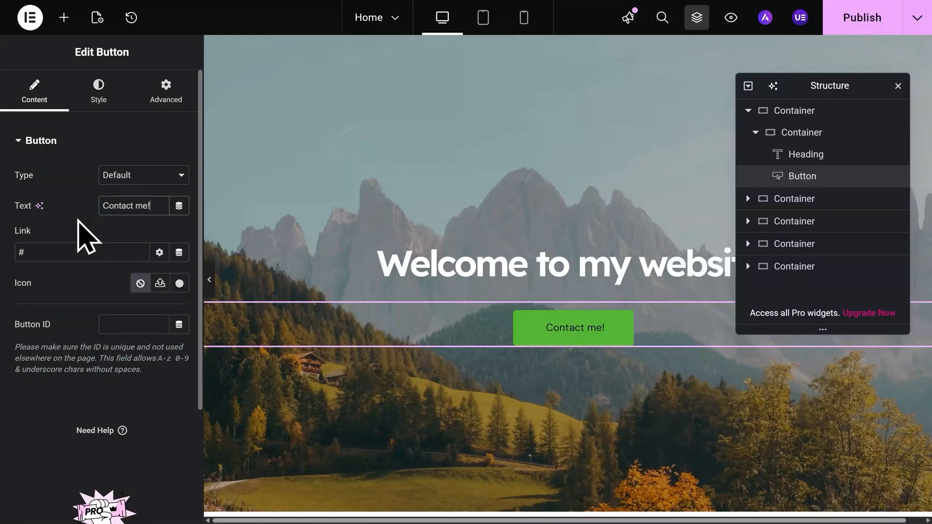
# Step: Link the "Contact me!" button to the site's Contact page
pyautogui.click(63, 248)
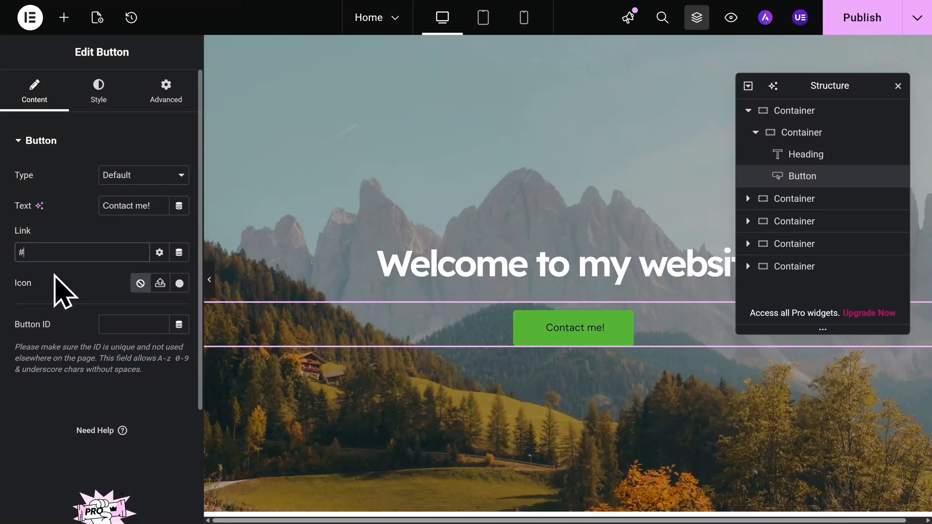
pyautogui.press('BackSpace')
pyautogui.write('contact')
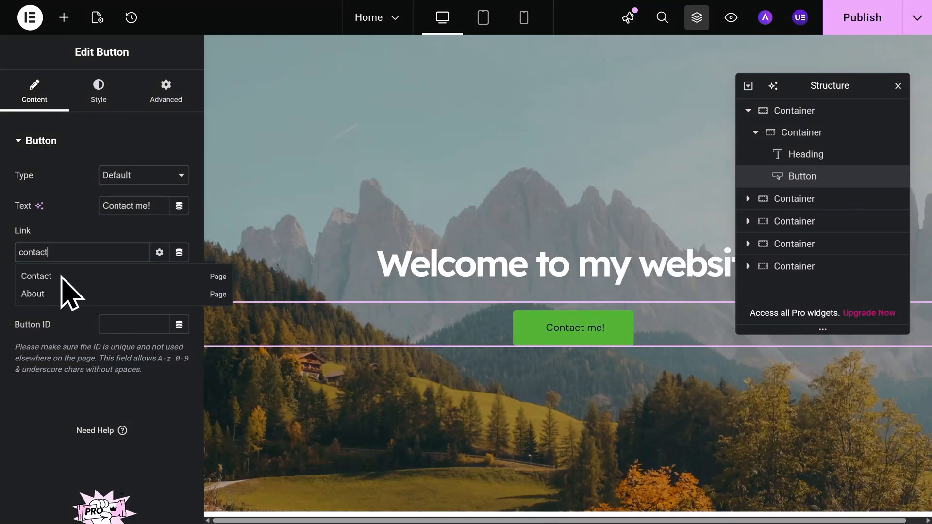
pyautogui.click(61, 276)
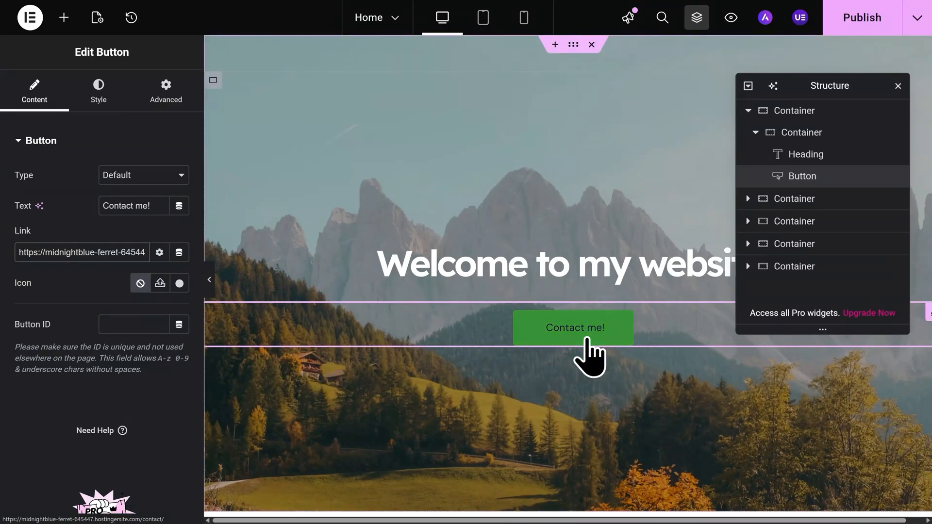
# Step: Replace the Web Design image under Our Services with an uploaded photo of a road leading to mountains
pyautogui.scroll(-9, 547, 339)
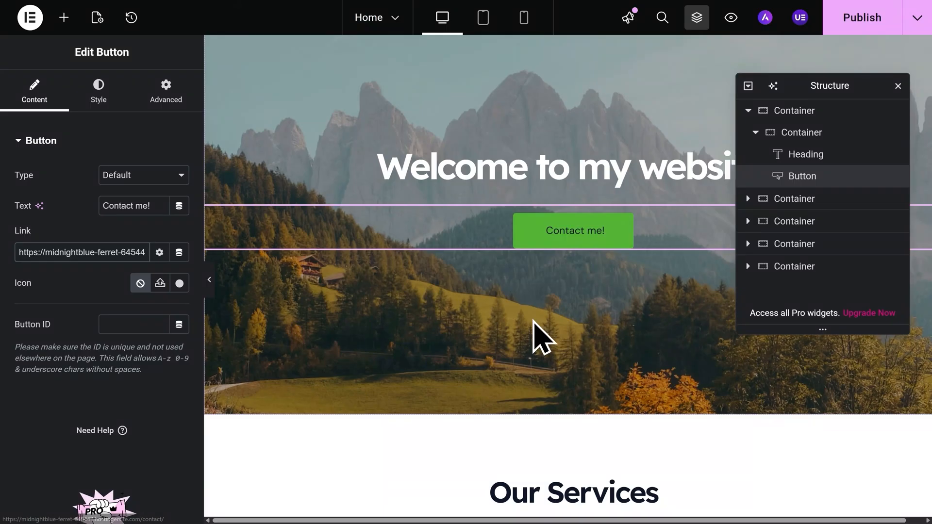
pyautogui.scroll(-1, 531, 317)
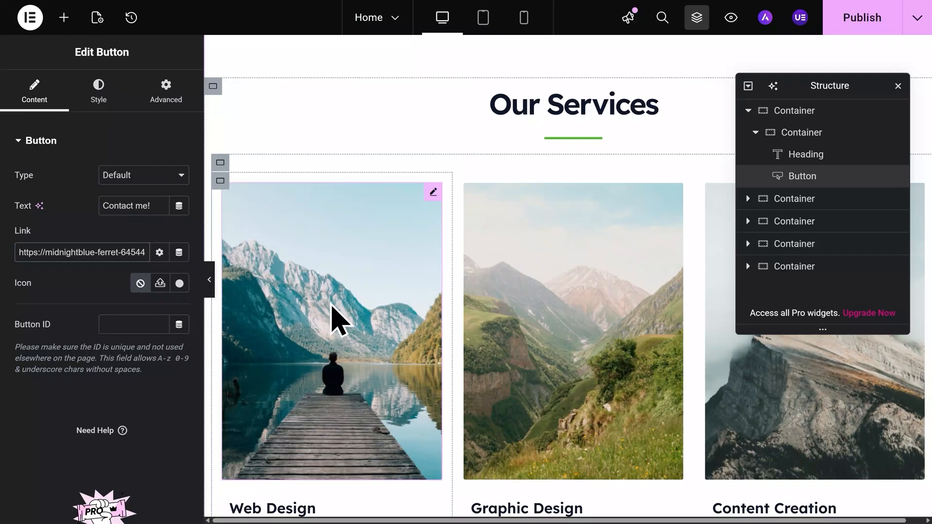
pyautogui.click(337, 294)
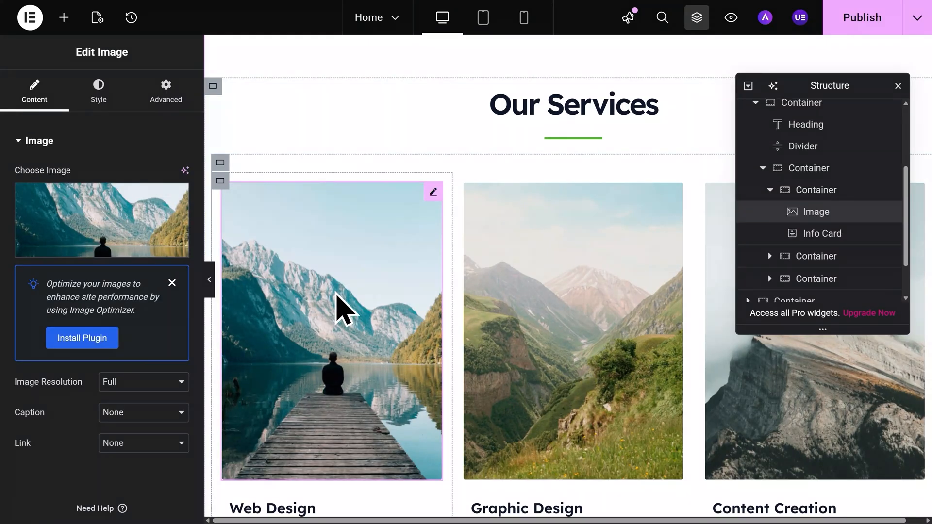
pyautogui.moveTo(162, 250)
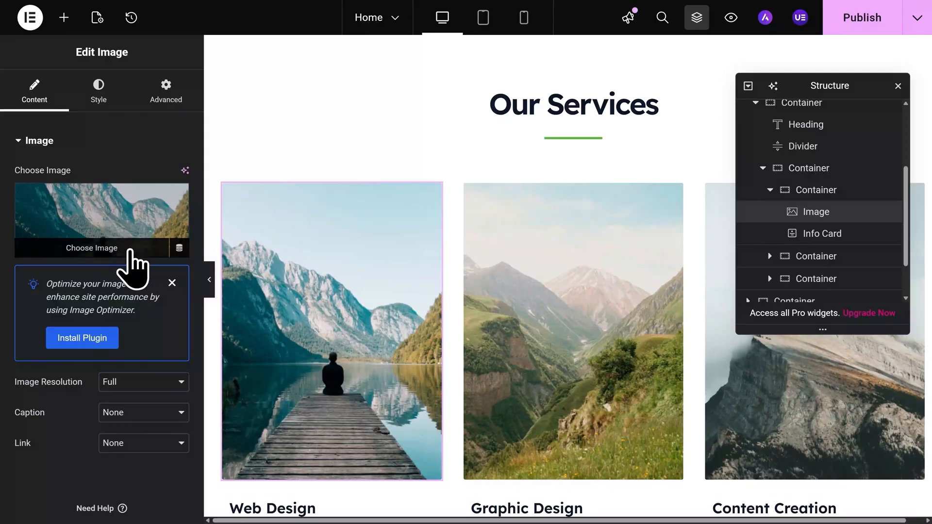
pyautogui.click(103, 253)
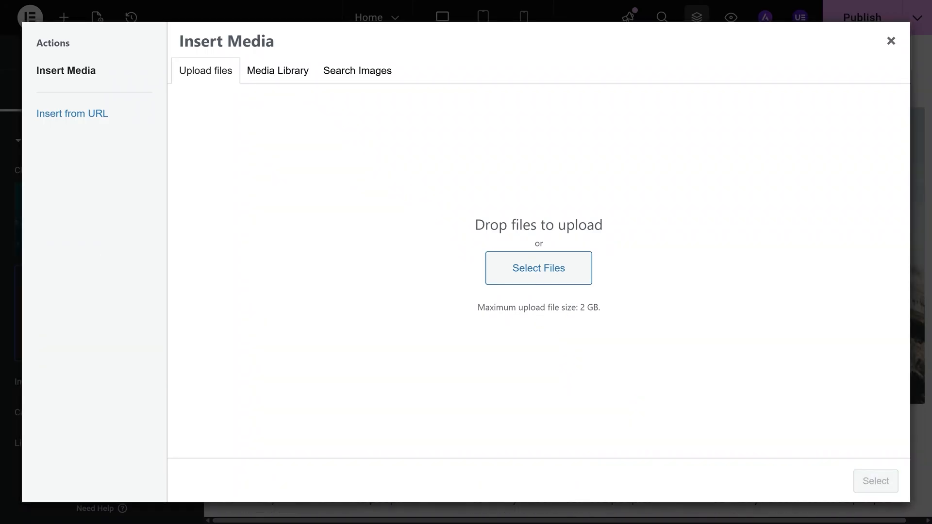
pyautogui.moveTo(2, 340); pyautogui.dragTo(504, 286)
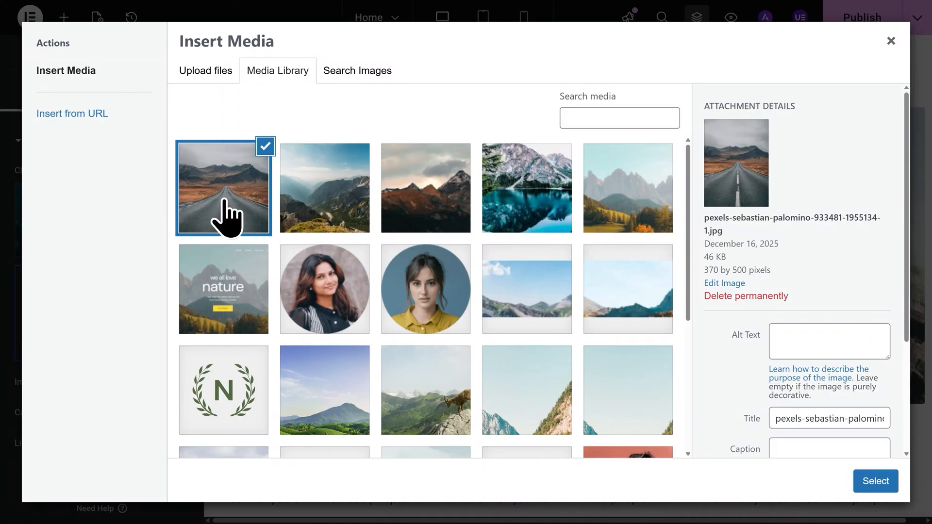
pyautogui.click(865, 480)
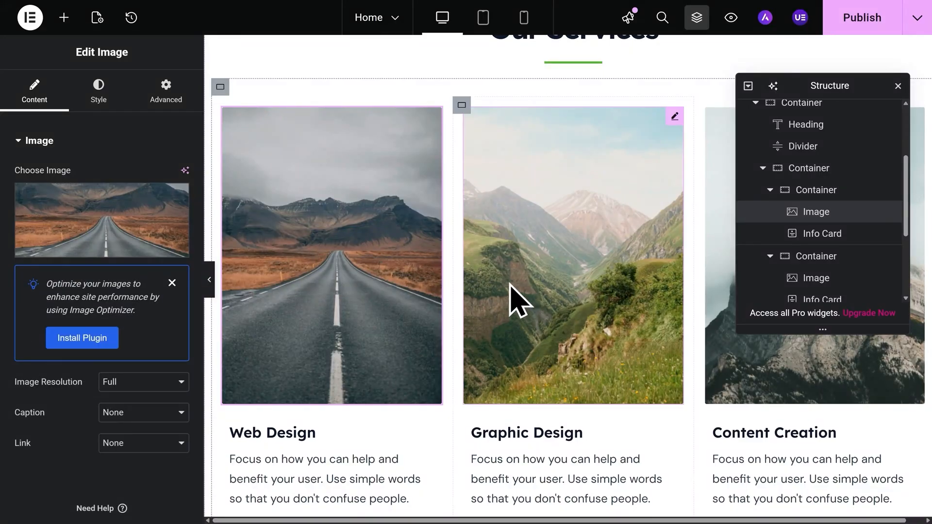
pyautogui.click(521, 291)
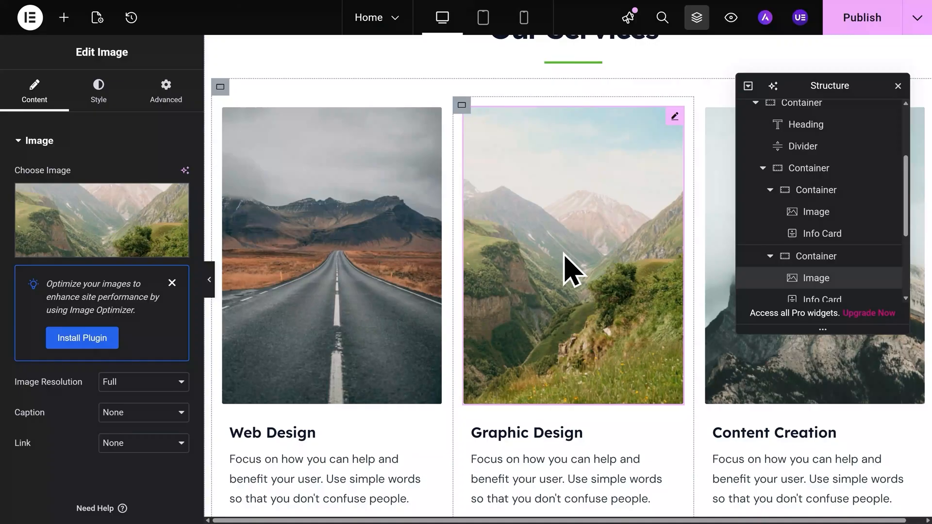
# Step: Add a Heading widget to the hero section between the welcome heading and the "Contact me!" button
pyautogui.scroll(10, 565, 258)
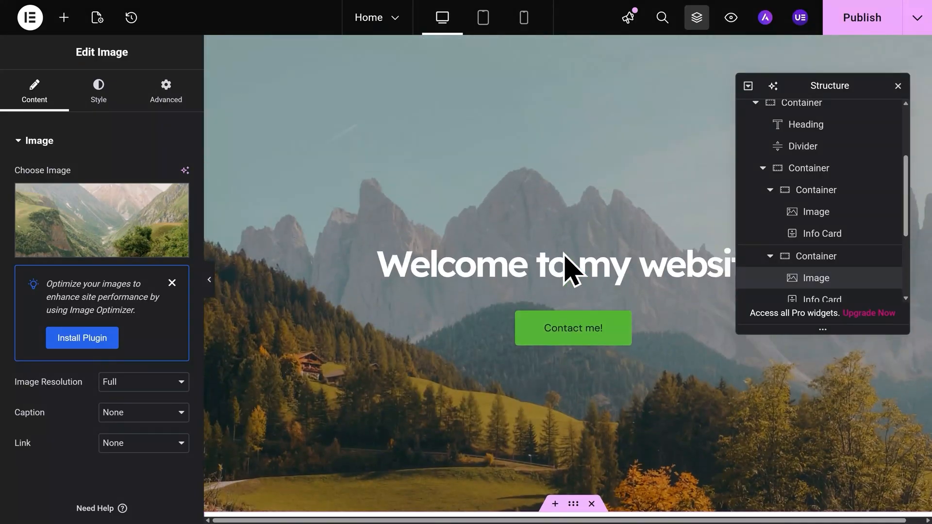
pyautogui.click(64, 20)
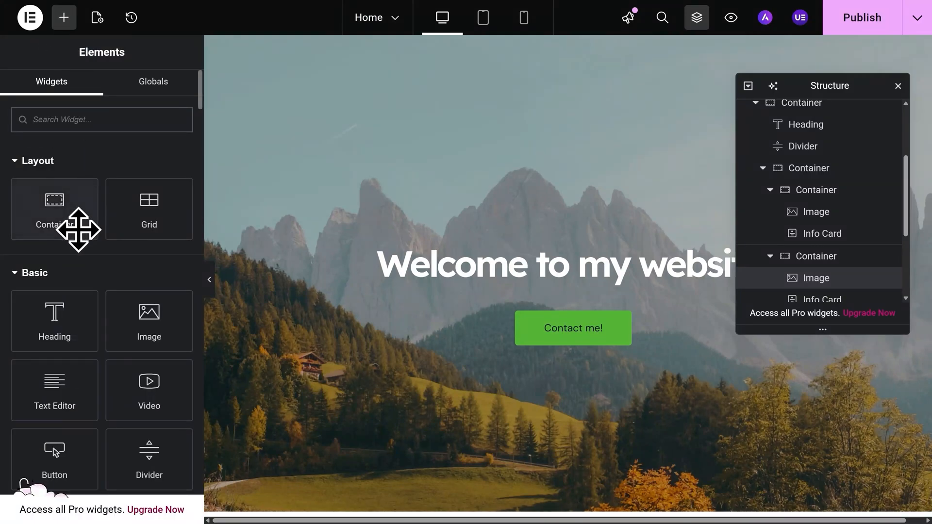
pyautogui.scroll(-3, 93, 245)
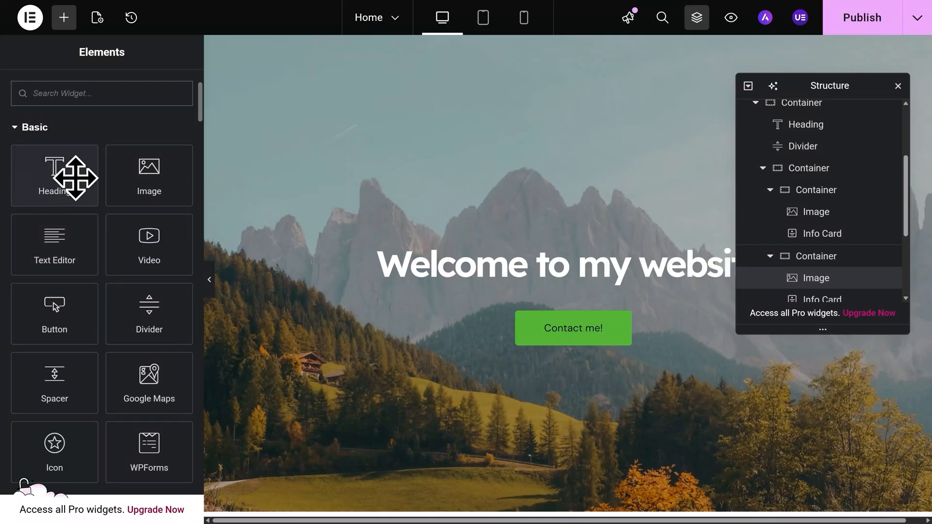
pyautogui.moveTo(76, 178); pyautogui.dragTo(560, 279)
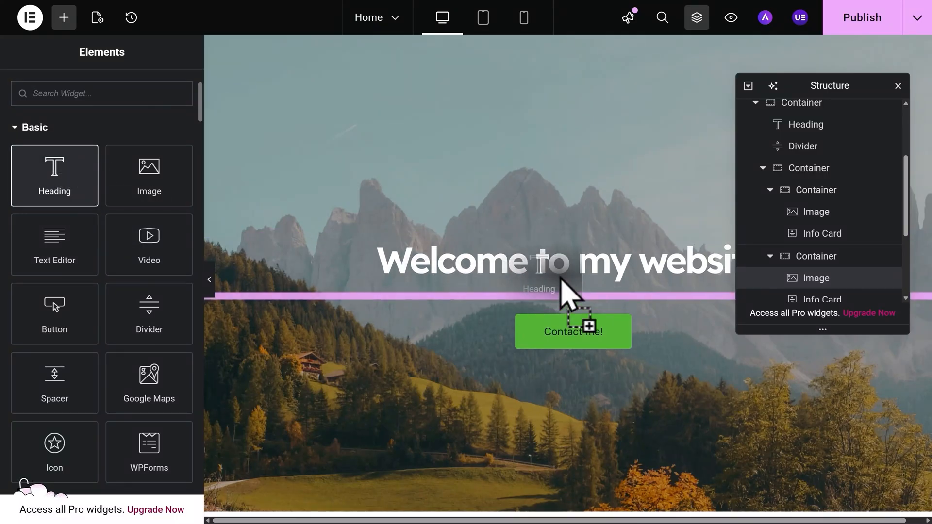
pyautogui.moveTo(562, 279)
pyautogui.mouseDown()
pyautogui.moveTo(562, 259)
pyautogui.moveTo(563, 280)
pyautogui.mouseUp()
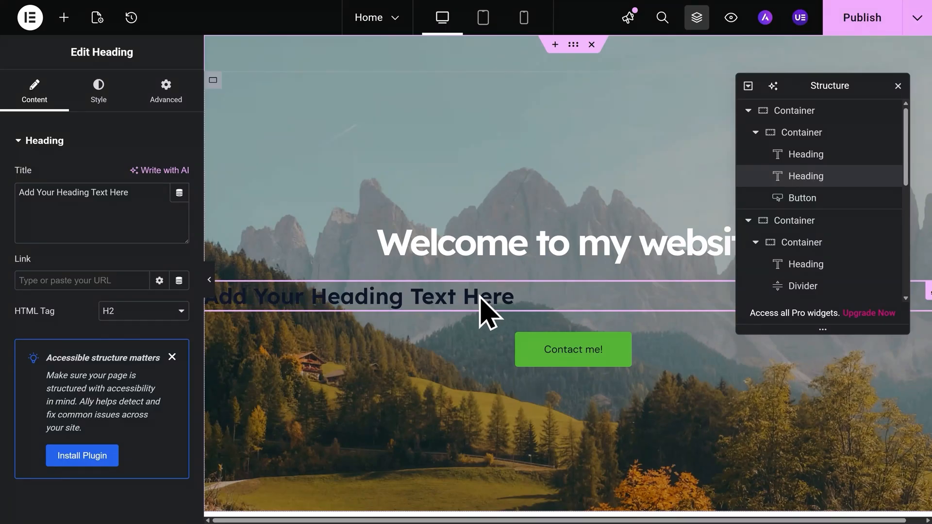
# Step: Undo the addition of the Heading widget between the welcome heading and the "Contact me!" button
pyautogui.hotkey('ctrl', 'z')
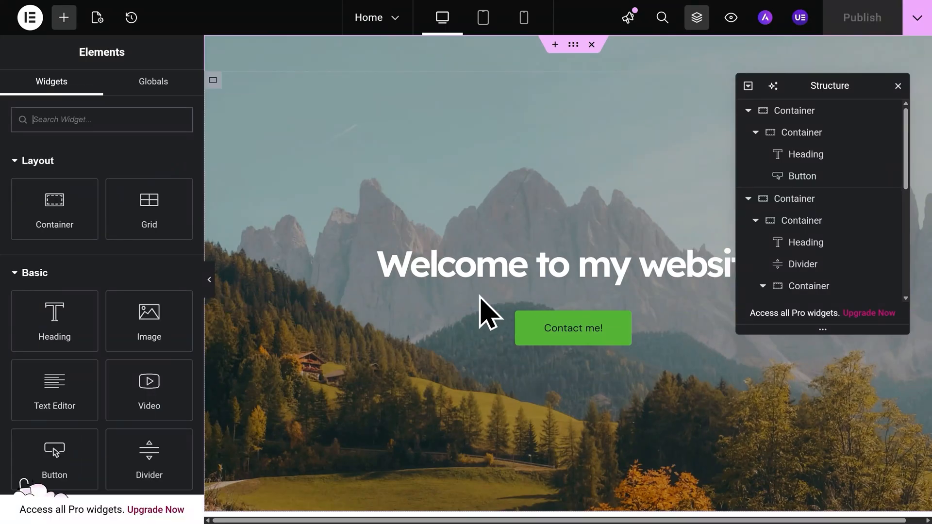
pyautogui.scroll(-5, 480, 297)
pyautogui.scroll(5, 481, 297)
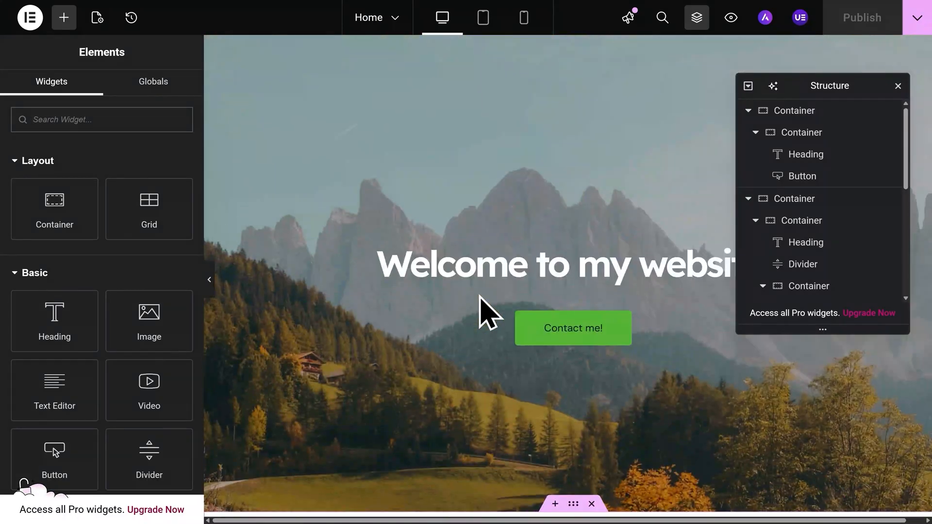
# Step: Preview the home page in Tablet Portrait and Mobile Portrait modes, examining the mobile layout of the hero and Our Services sections
pyautogui.click(483, 29)
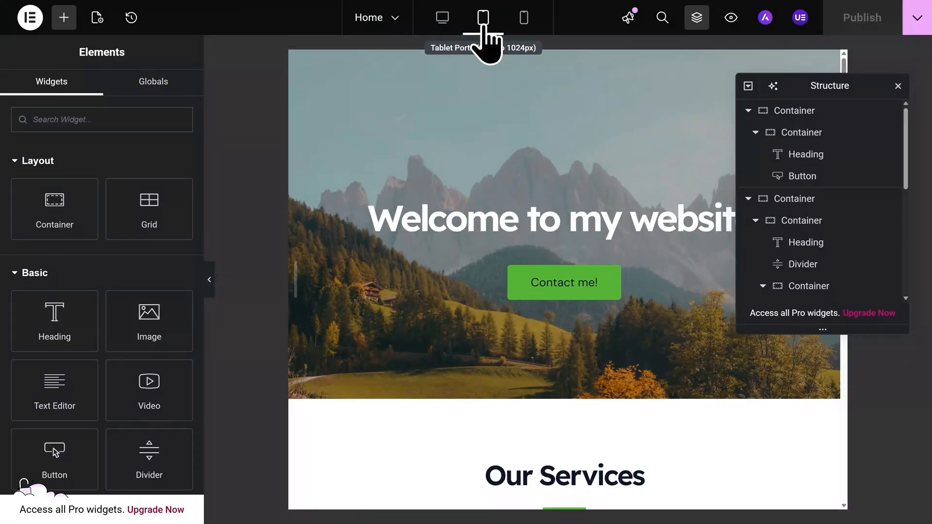
pyautogui.click(523, 30)
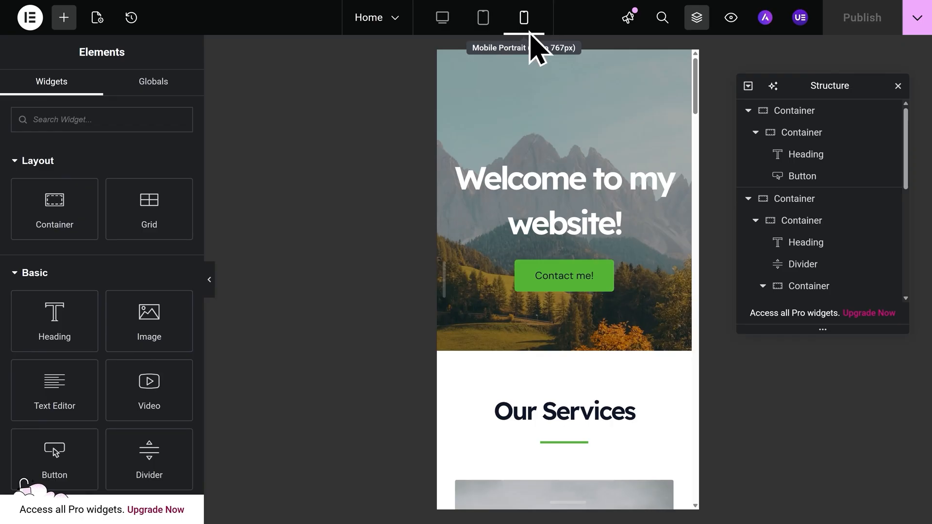
pyautogui.scroll(-5, 655, 148)
pyautogui.scroll(-3, 655, 141)
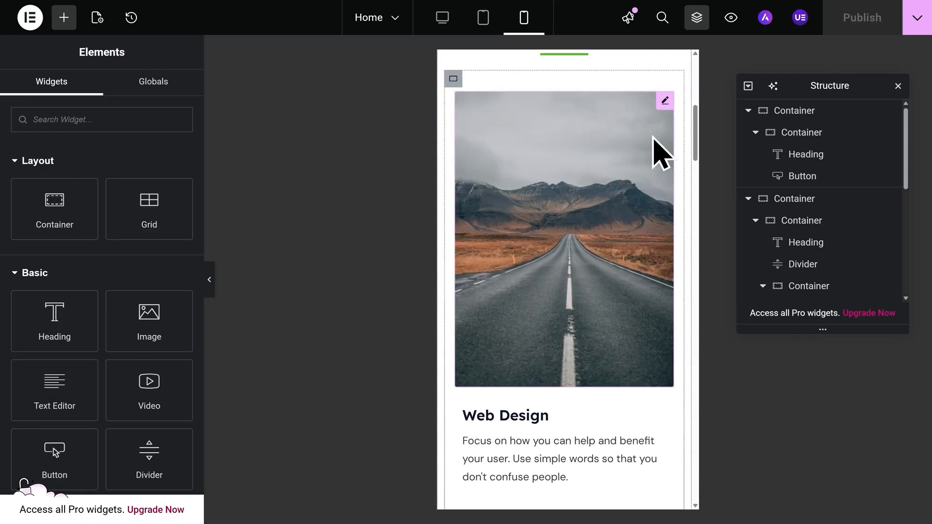
pyautogui.scroll(8, 640, 160)
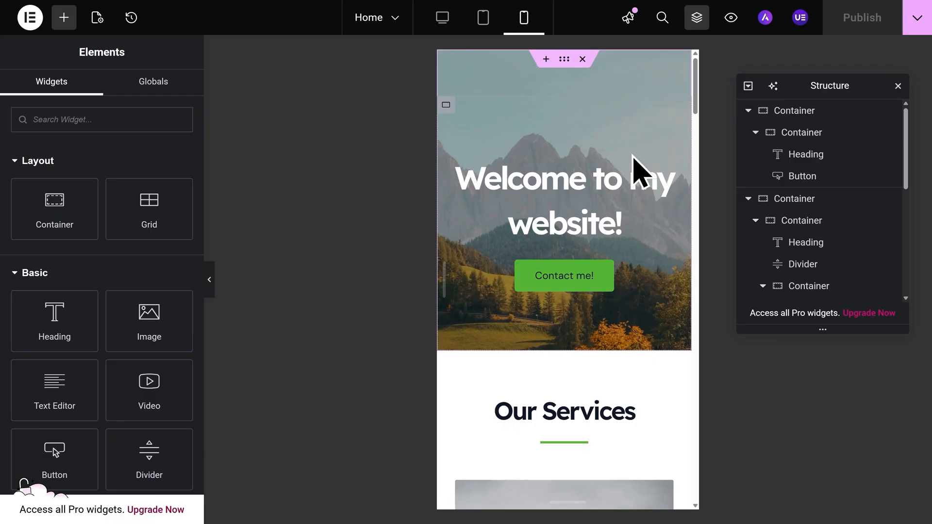